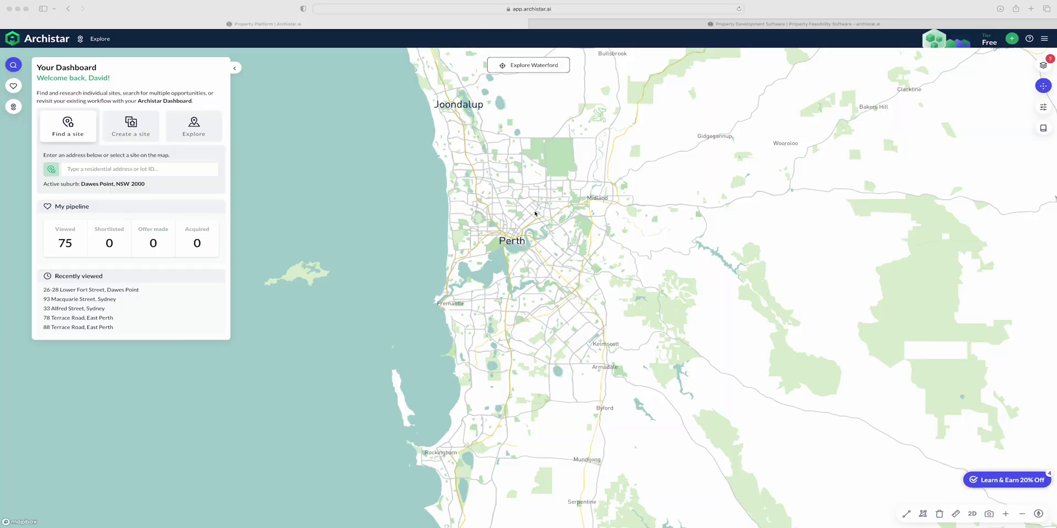
- Zoom the map into Churchlands beside Herdsman Lake
scroll(472, 221, up, 5)
scroll(472, 221, up, 5)
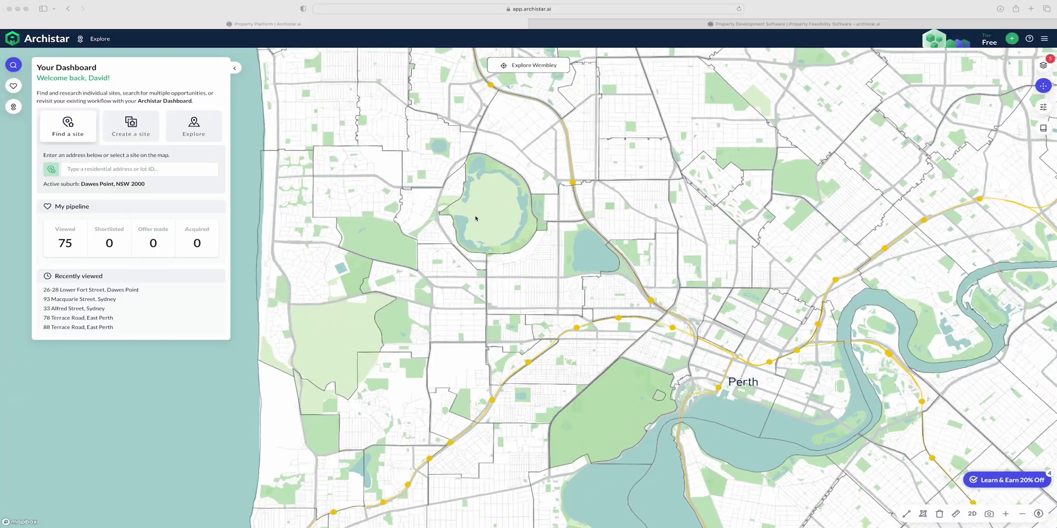
scroll(481, 210, up, 3)
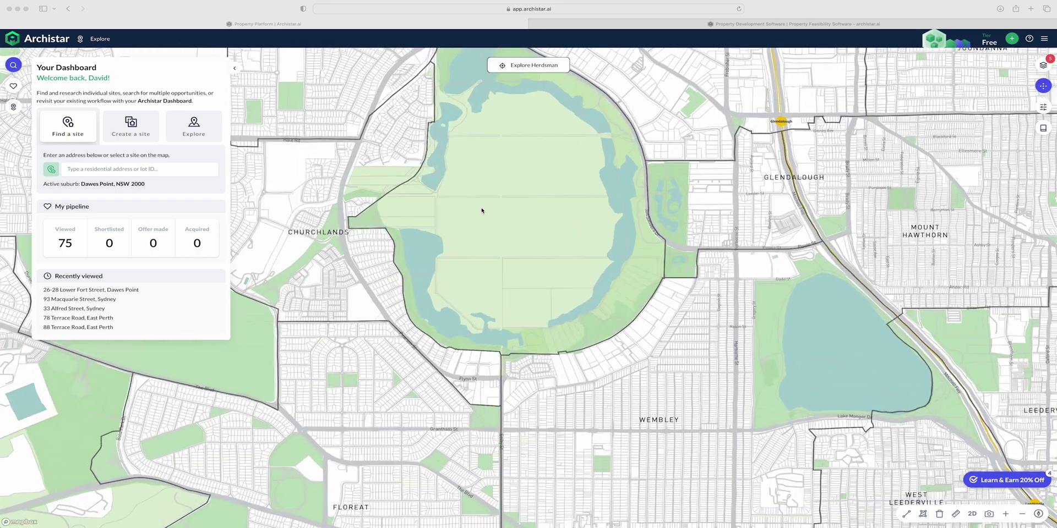
click(555, 217)
scroll(397, 193, up, 10)
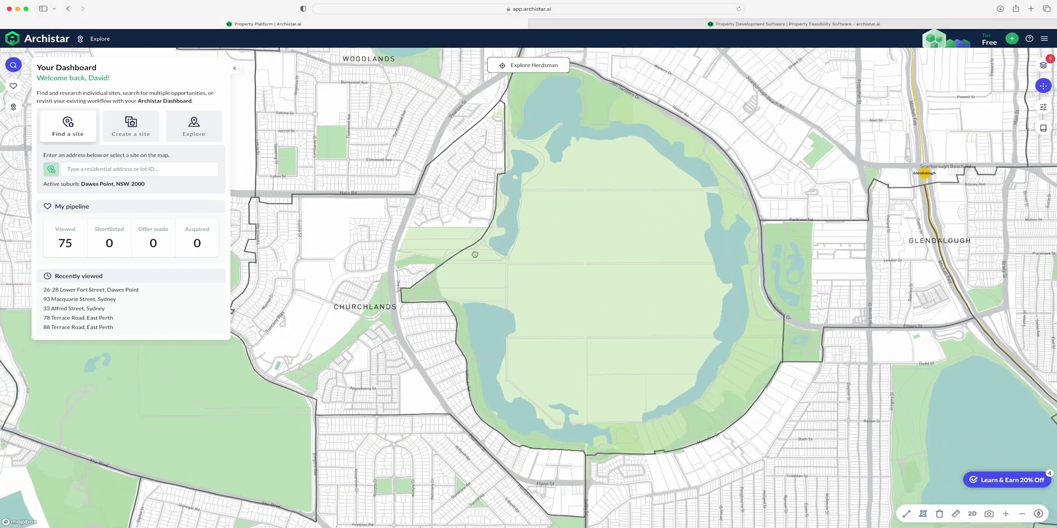
scroll(498, 155, up, 8)
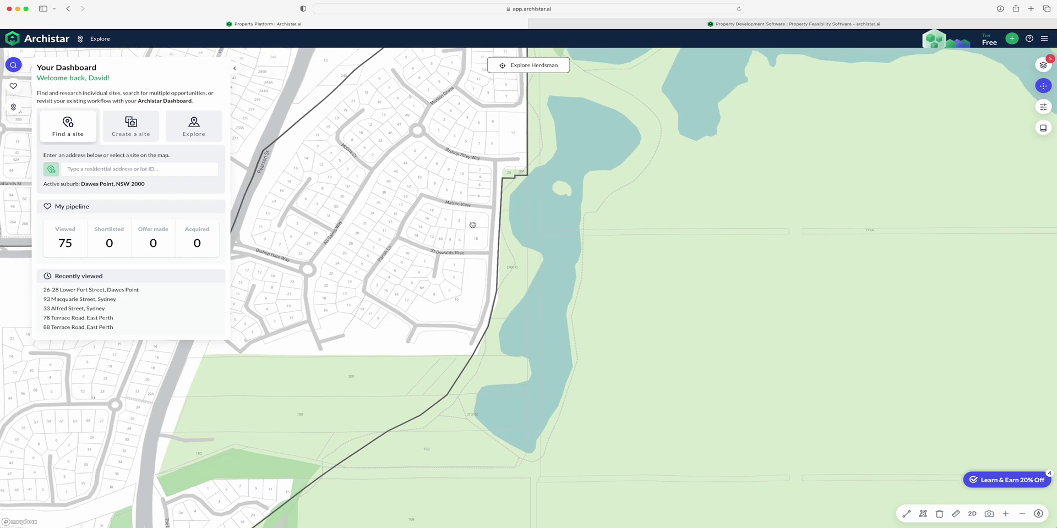
scroll(456, 235, up, 2)
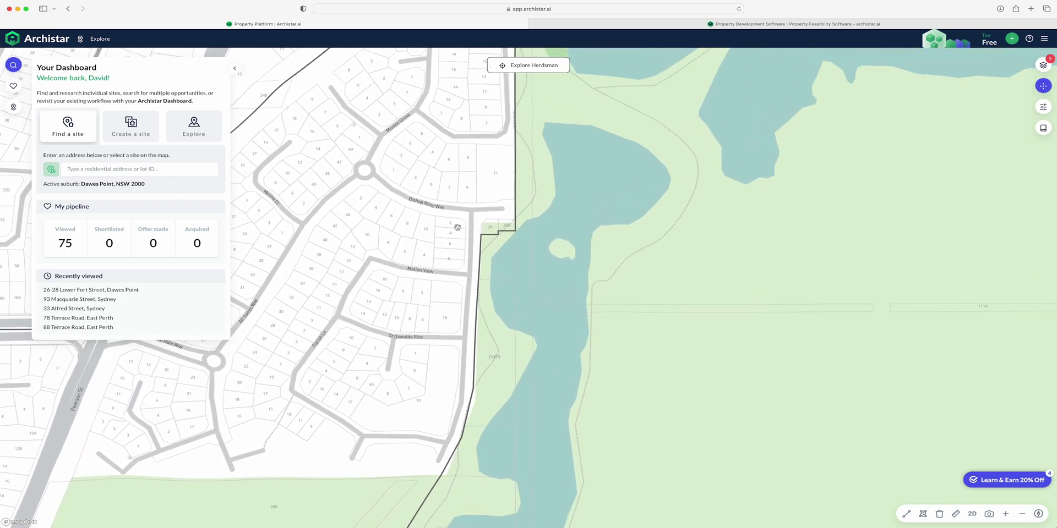
- Select the lot on The Foreshore to show its site summary, centred on the map
click(460, 226)
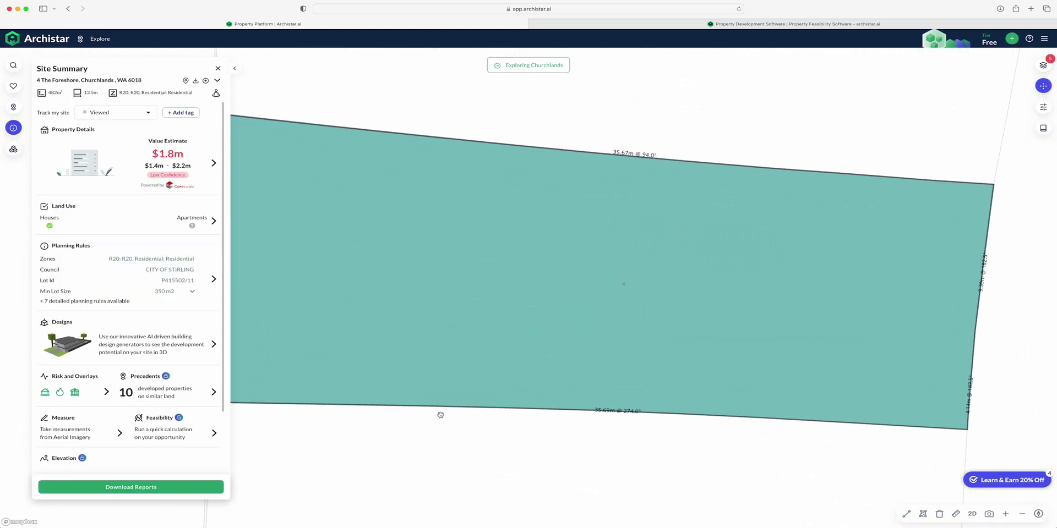
scroll(440, 415, down, 5)
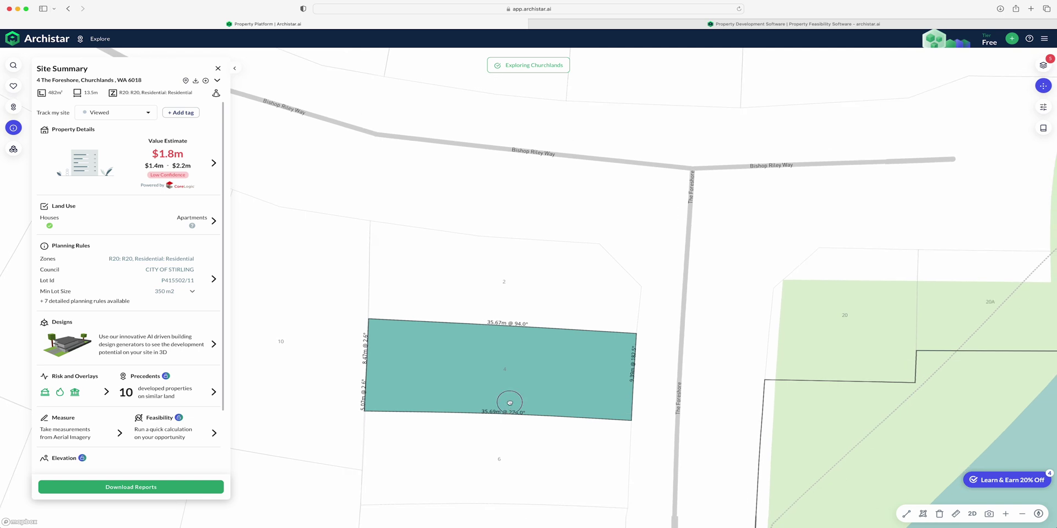
drag(510, 403, 474, 330)
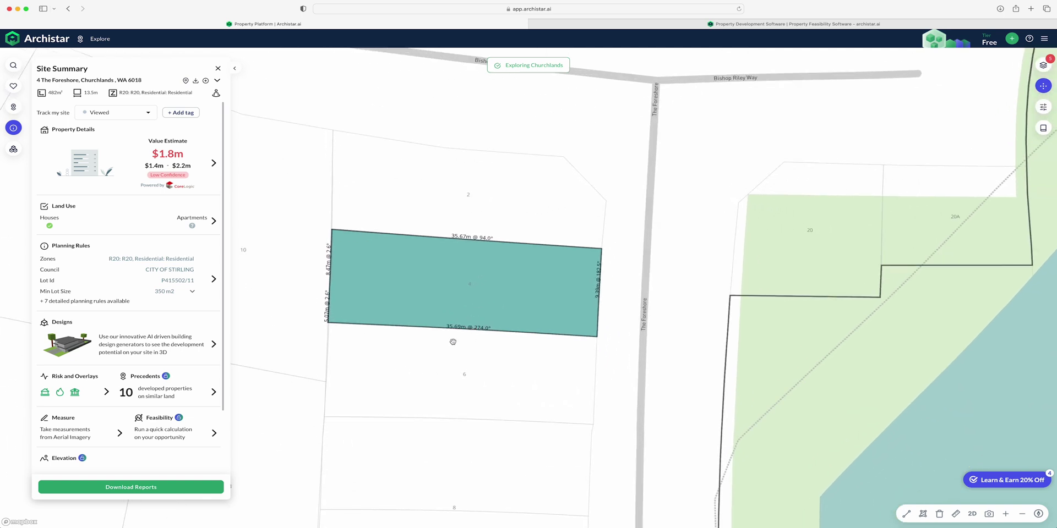
scroll(452, 342, down, 3)
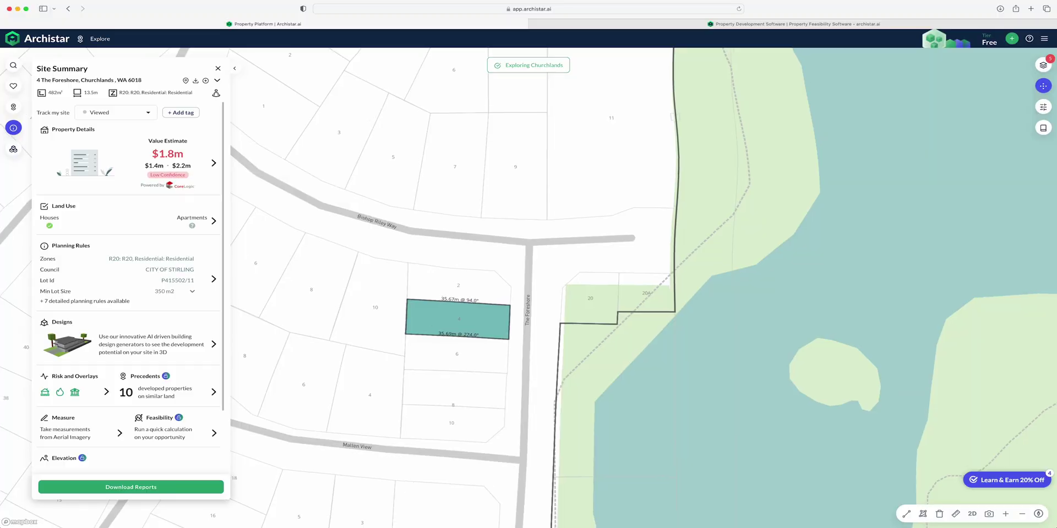
drag(389, 317, 413, 396)
- Select lakeside lot 11 and run the Subdivision generator from its Designs options
click(528, 298)
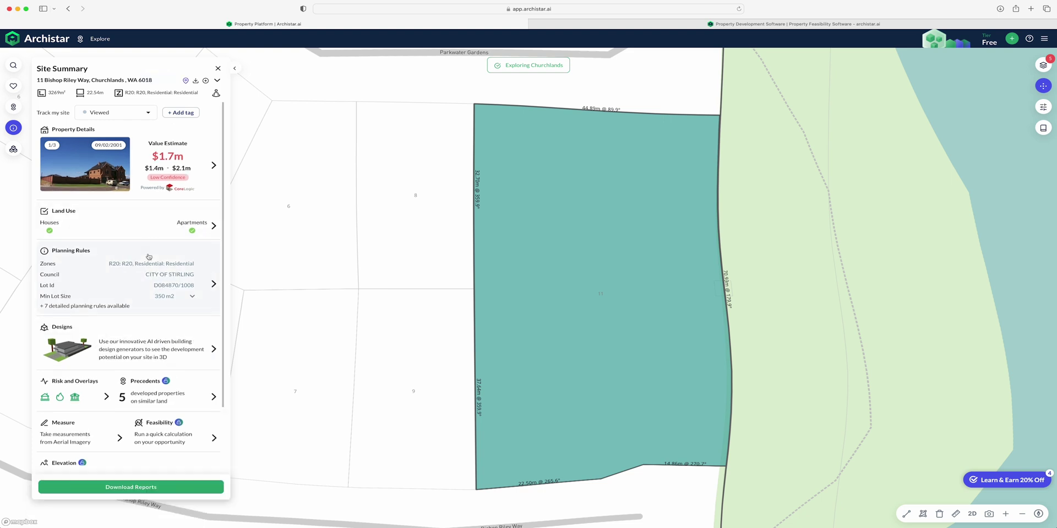
click(158, 334)
click(142, 184)
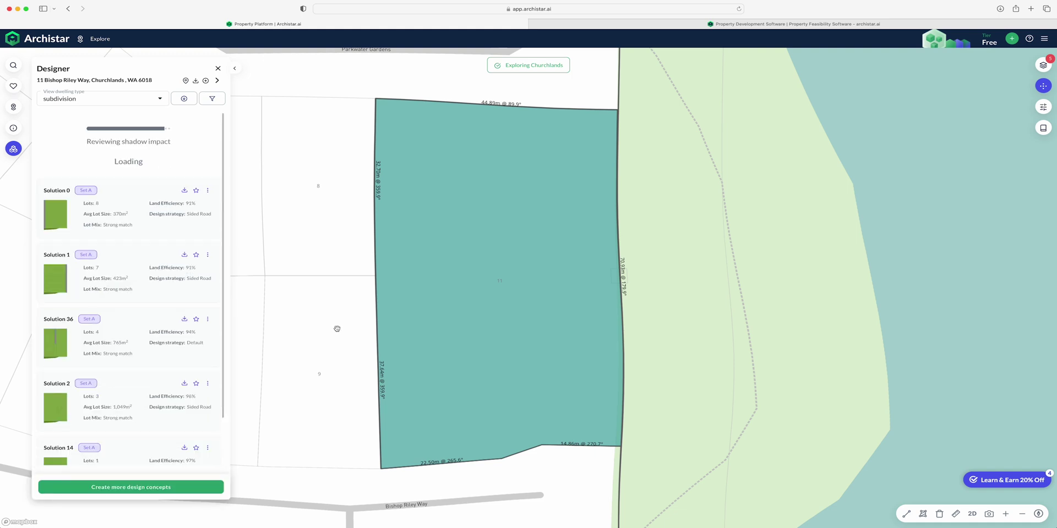
- Compare subdivision Solutions 0, 36 and 5 laid out on the lot
click(125, 217)
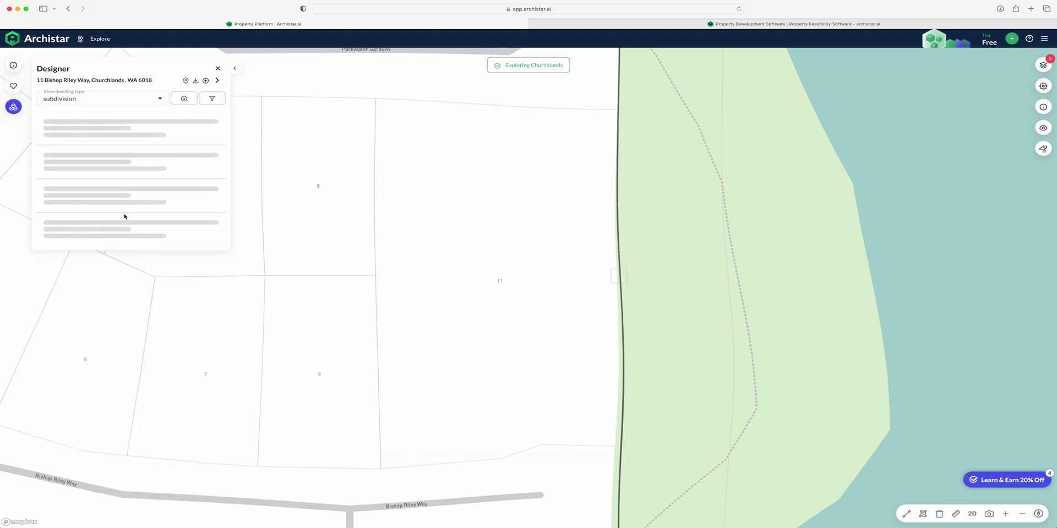
scroll(124, 220, down, 3)
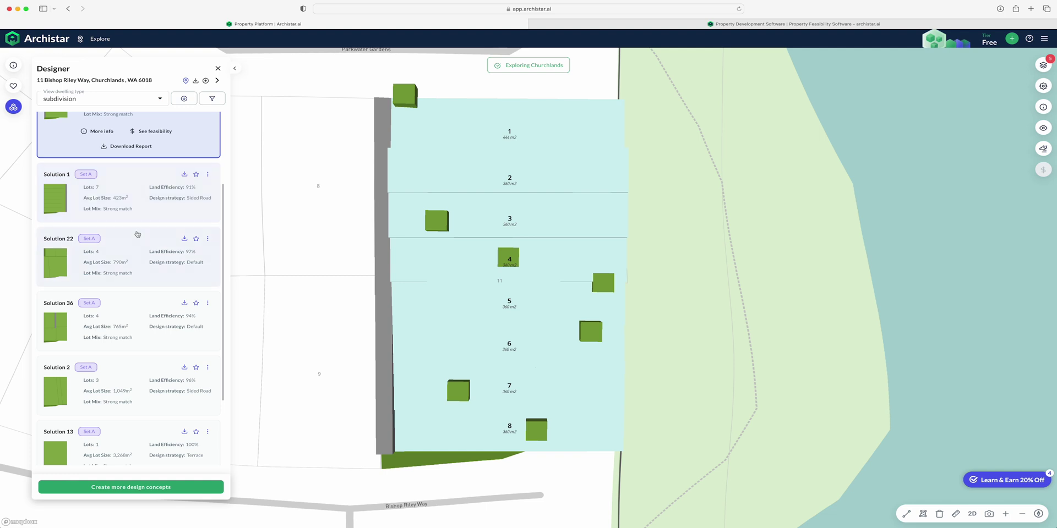
scroll(127, 265, down, 2)
click(125, 272)
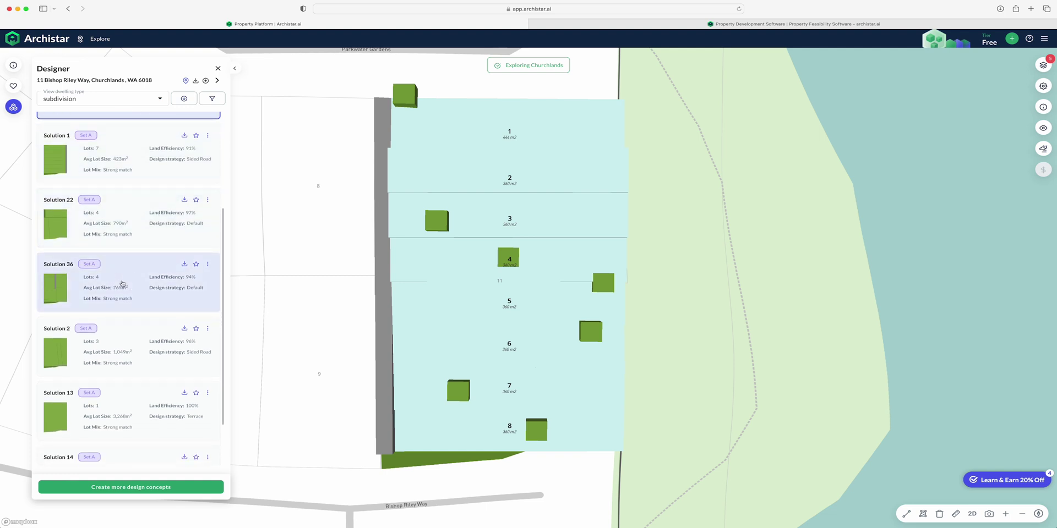
scroll(122, 282, down, 3)
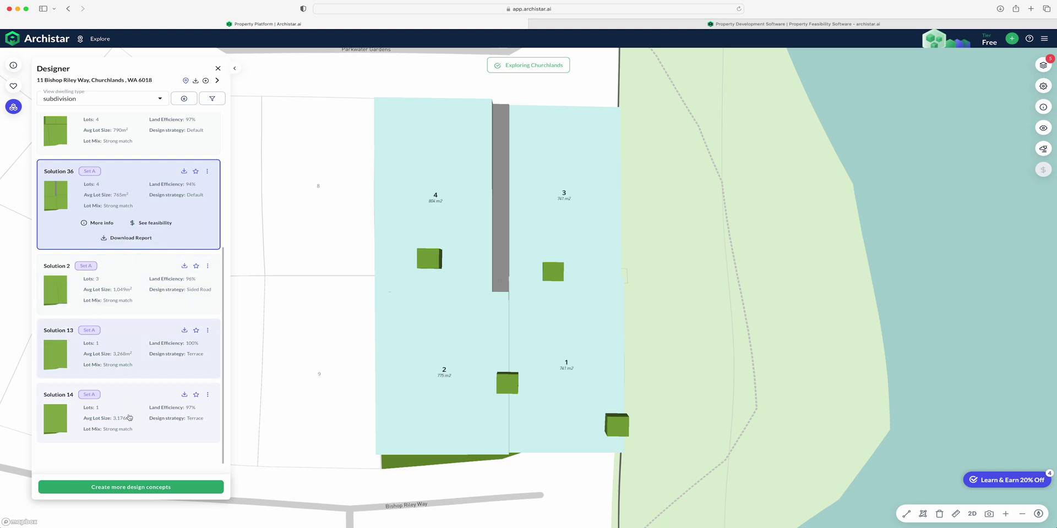
scroll(129, 417, up, 5)
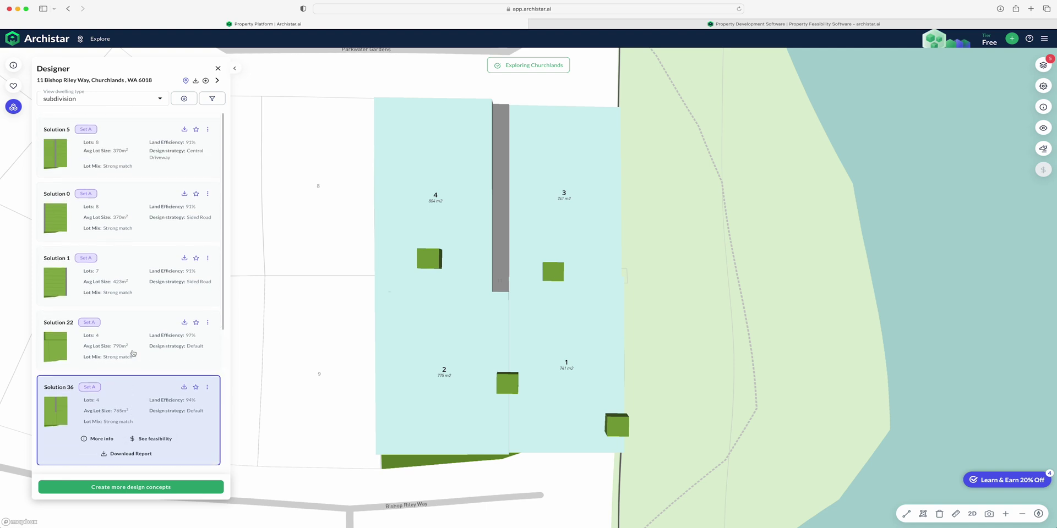
click(123, 163)
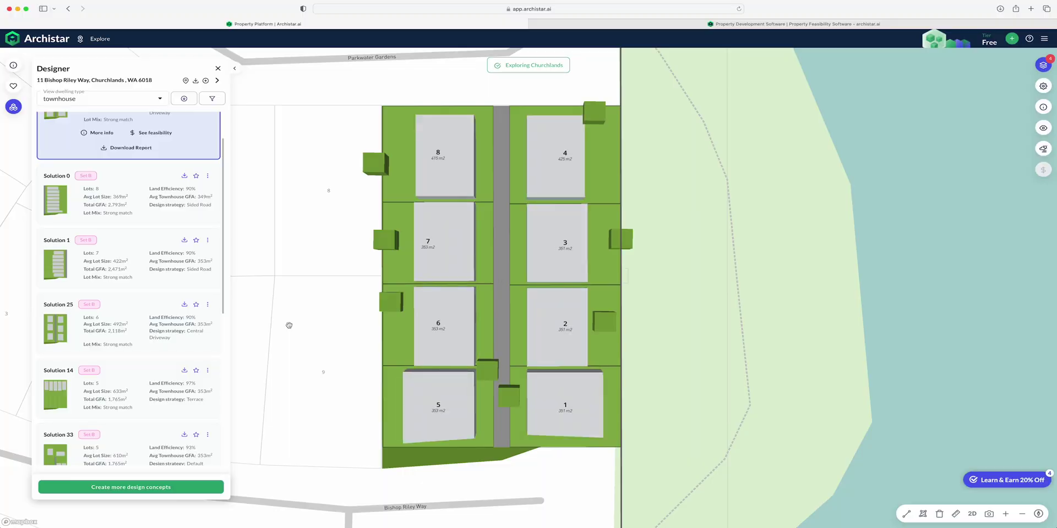
- Tilt the map into a 3D perspective of the townhouse concept
scroll(325, 370, up, 1)
right_drag(357, 392, 589, 339)
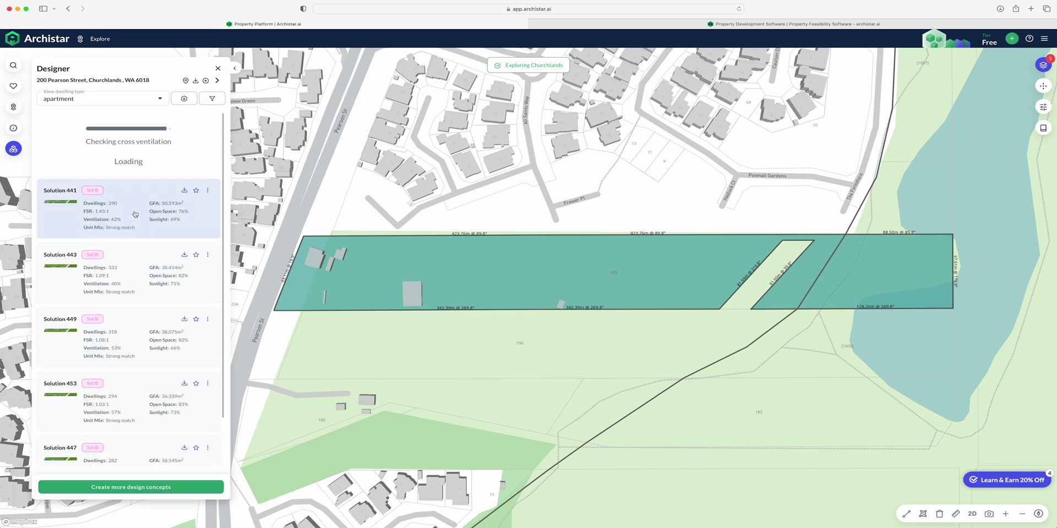
- Load apartment Solution 441 onto the site and show the map data Layers panel
click(140, 212)
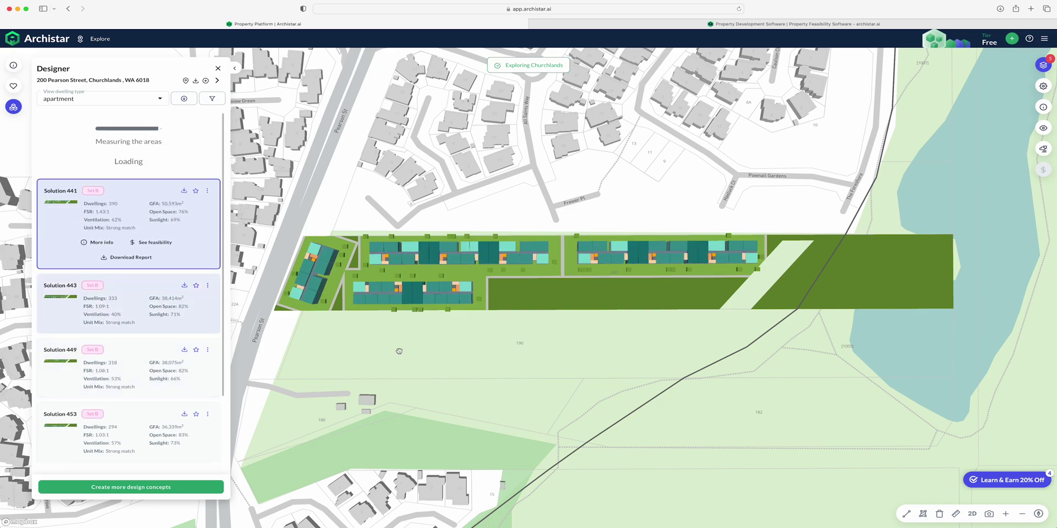
scroll(421, 351, up, 1)
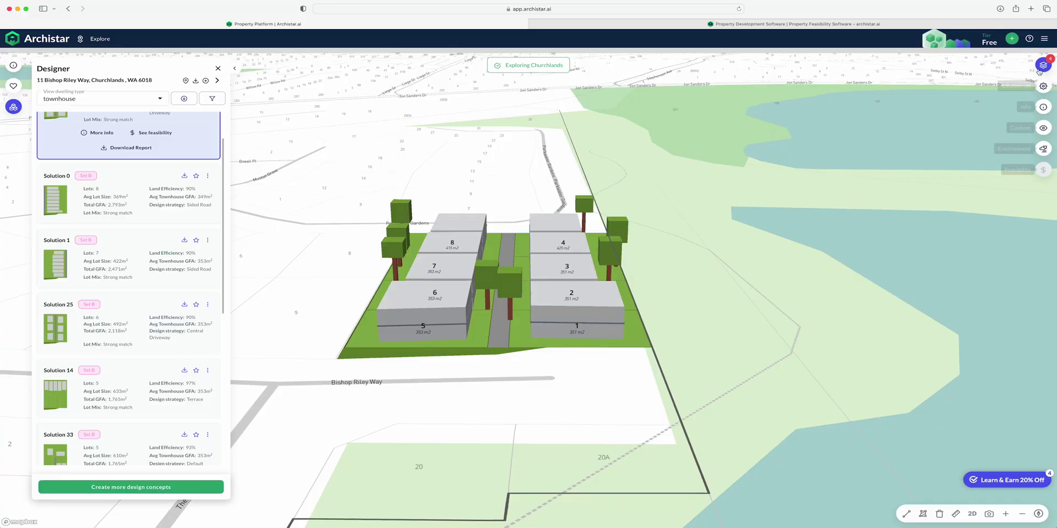
click(1040, 69)
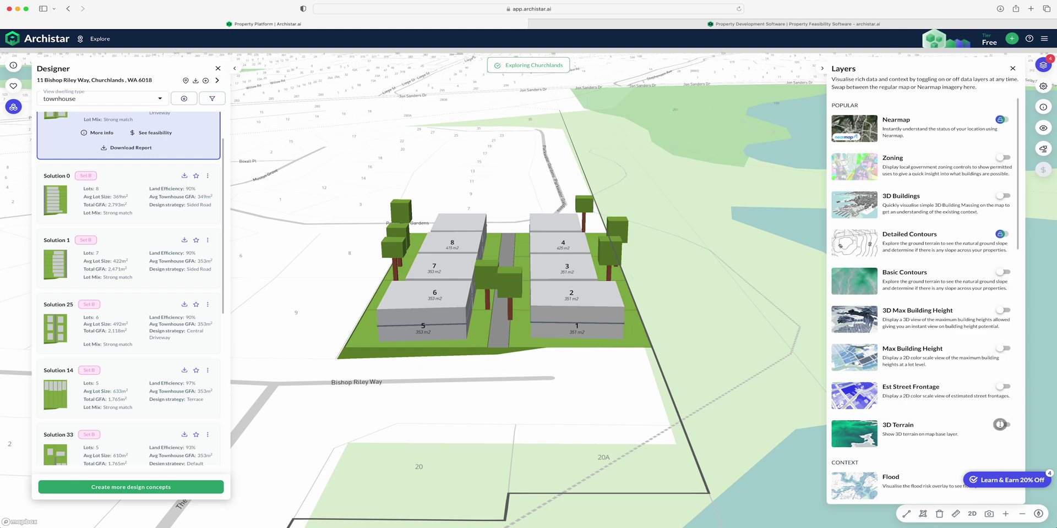
- Enable 3D Terrain and rotate the view around the townhouses
click(1000, 424)
right_drag(531, 326, 509, 315)
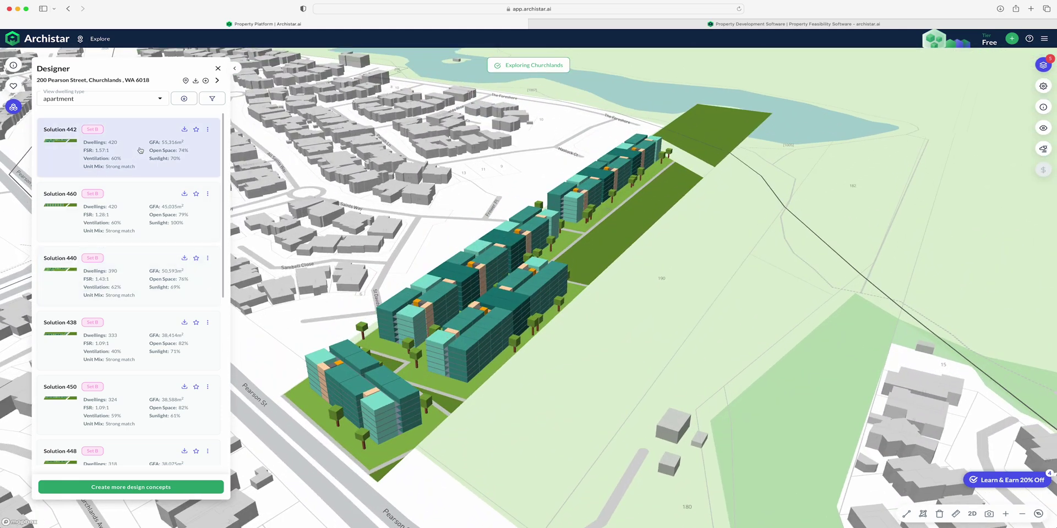
- Load apartment Solution 460 and orbit and pan around its 3D blocks
click(143, 219)
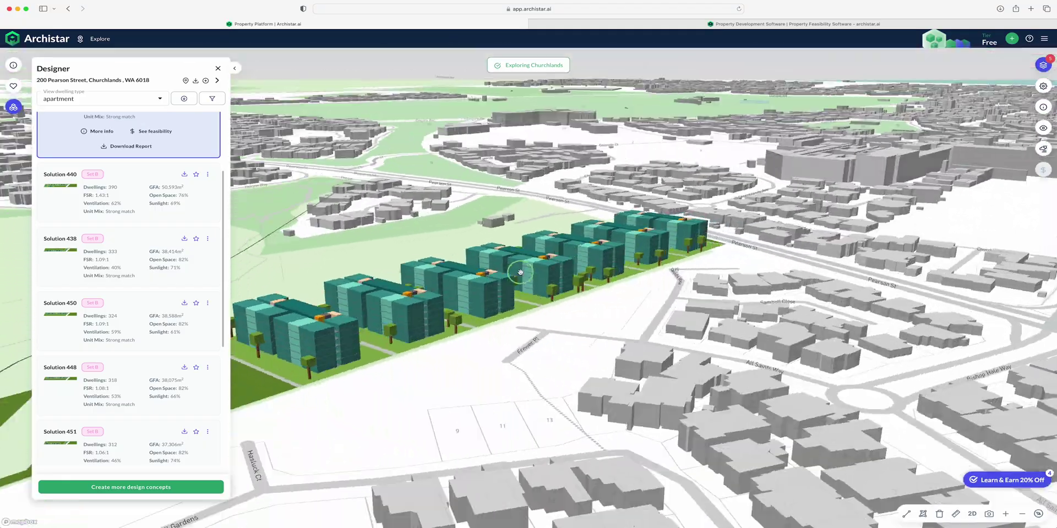
right_drag(520, 272, 425, 272)
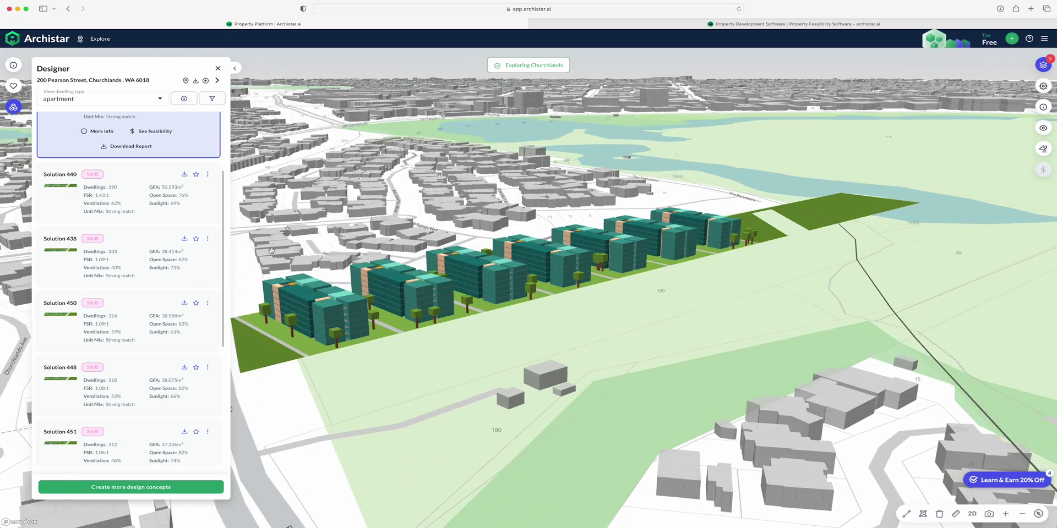
scroll(160, 223, up, 1)
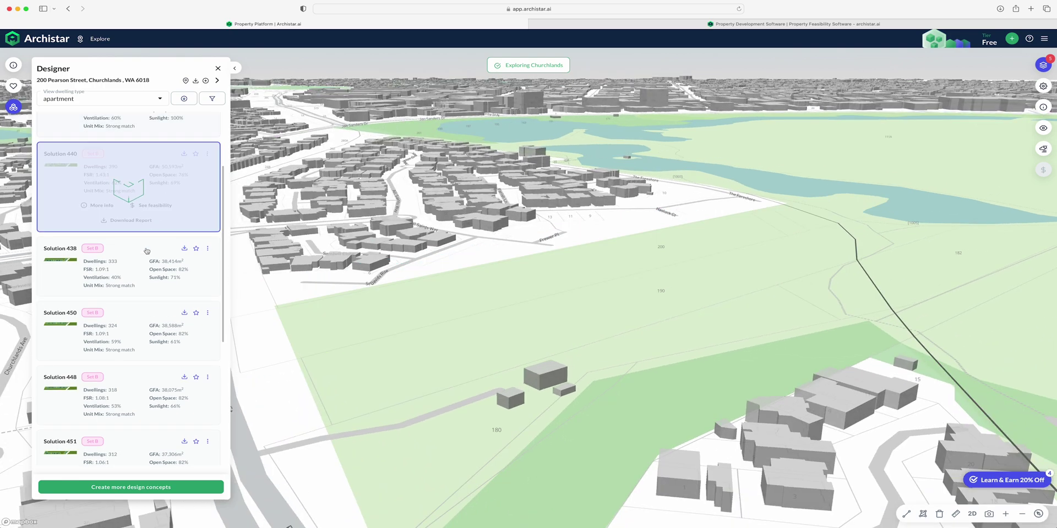
drag(401, 307, 435, 309)
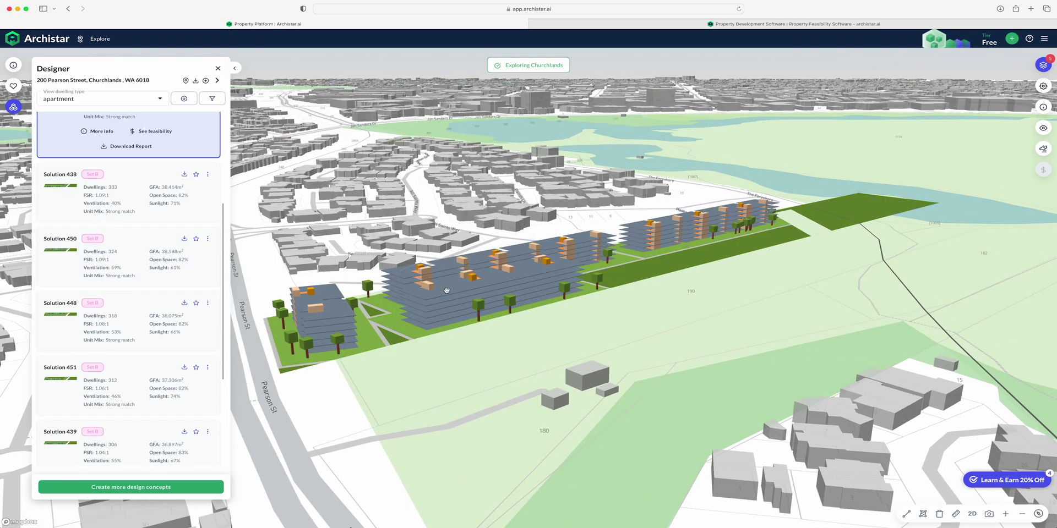